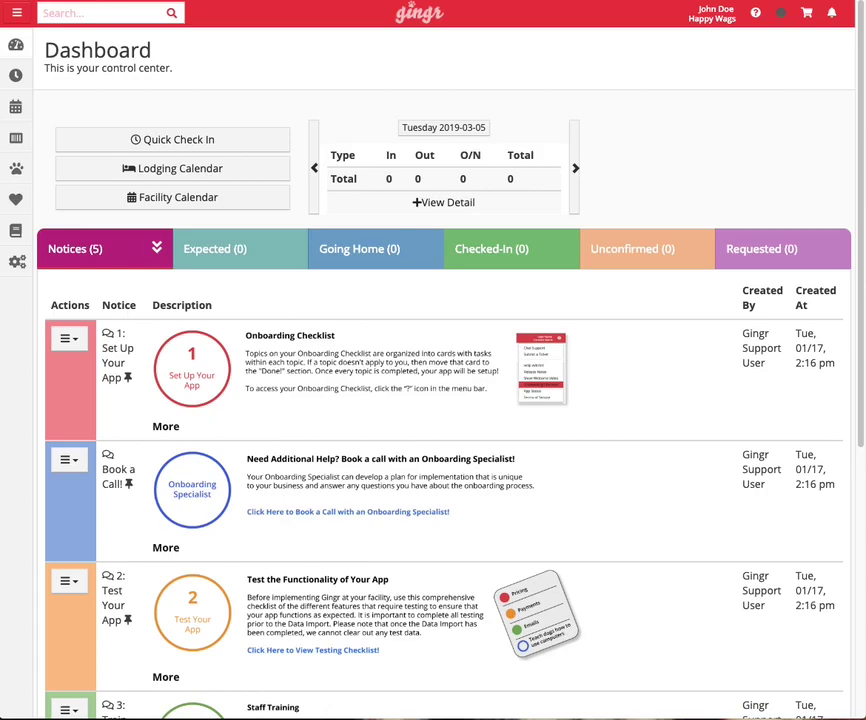
Filter the Admin page for 'package types' and open the Financial > Package Types list
{"action": "left_click", "coordinate": [16, 262]}
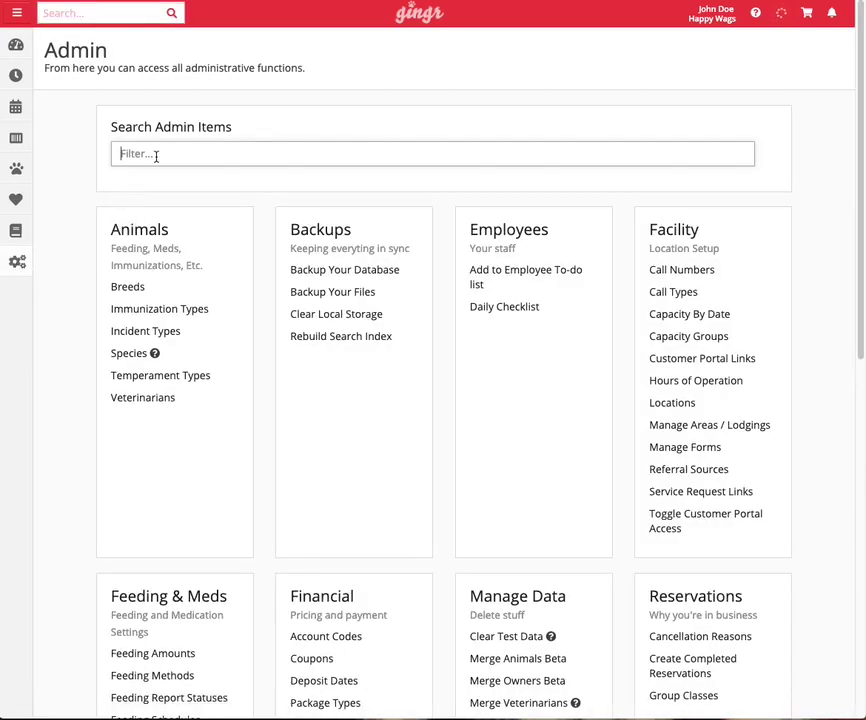
{"action": "type", "text": "package types"}
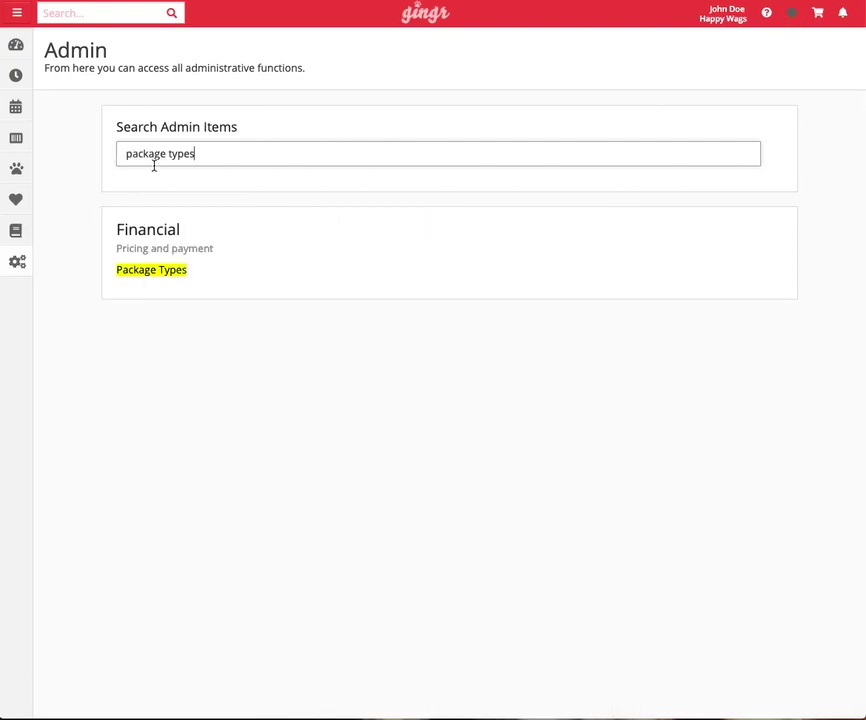
{"action": "left_click", "coordinate": [150, 270]}
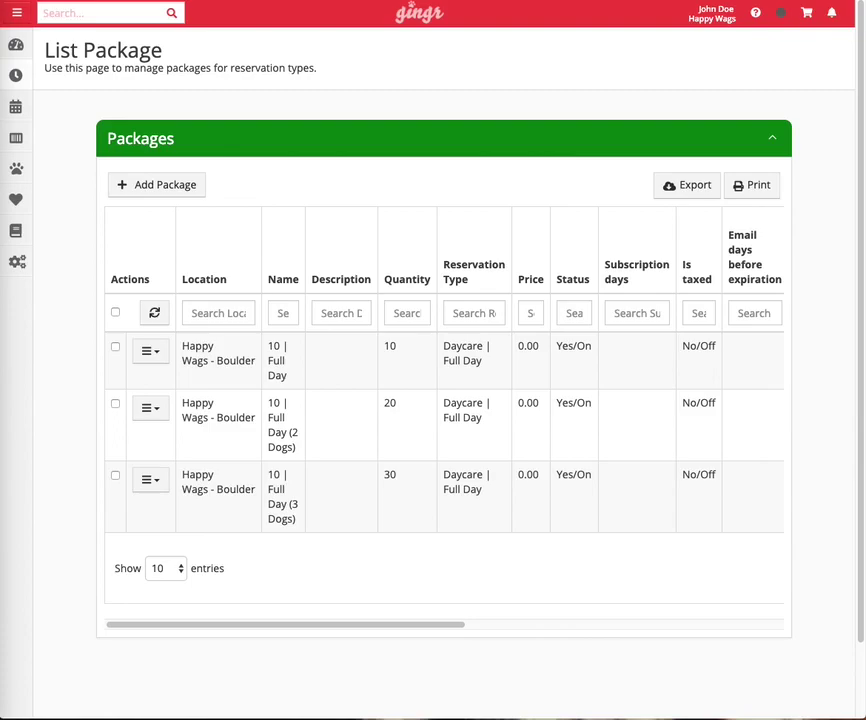
Open the first package, '10 | Full Day', for editing from its row actions menu
{"action": "left_click", "coordinate": [158, 355]}
{"action": "left_click", "coordinate": [191, 380]}
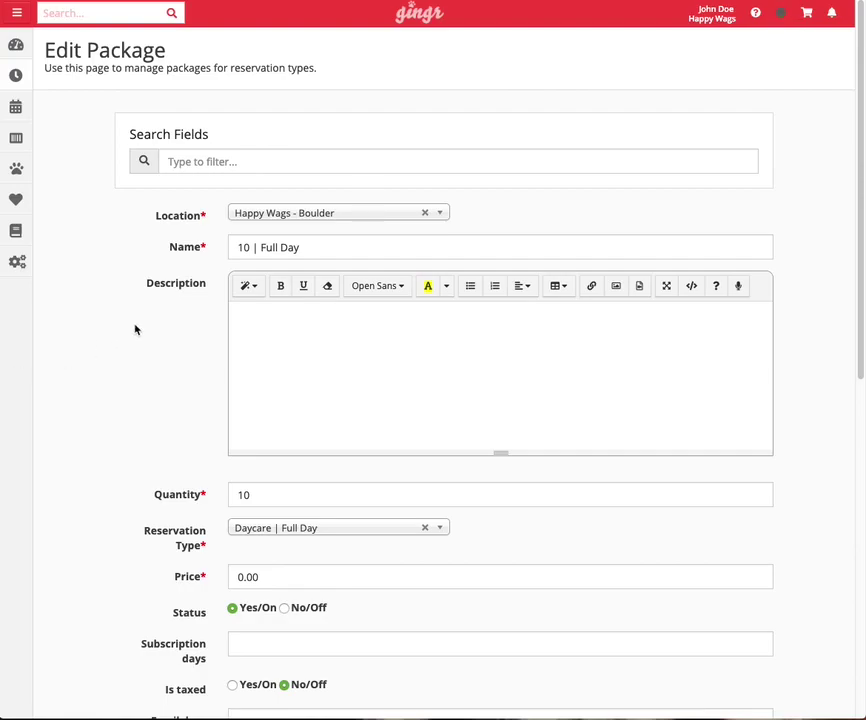
{"action": "left_click_drag", "start_coordinate": [171, 251], "coordinate": [203, 254]}
{"action": "left_click", "coordinate": [104, 280]}
{"action": "left_click_drag", "start_coordinate": [236, 248], "coordinate": [311, 249]}
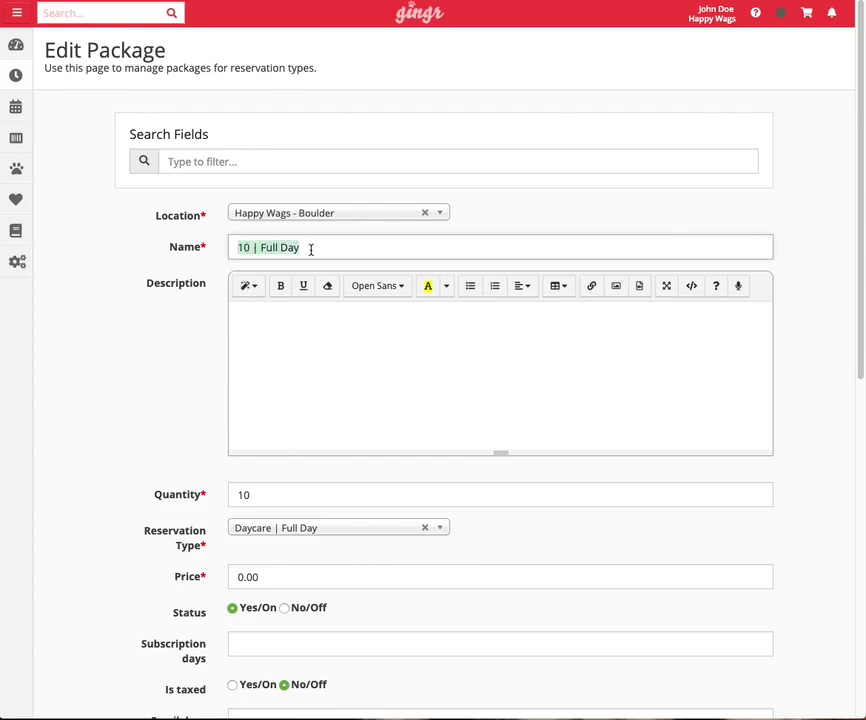
{"action": "left_click", "coordinate": [120, 418]}
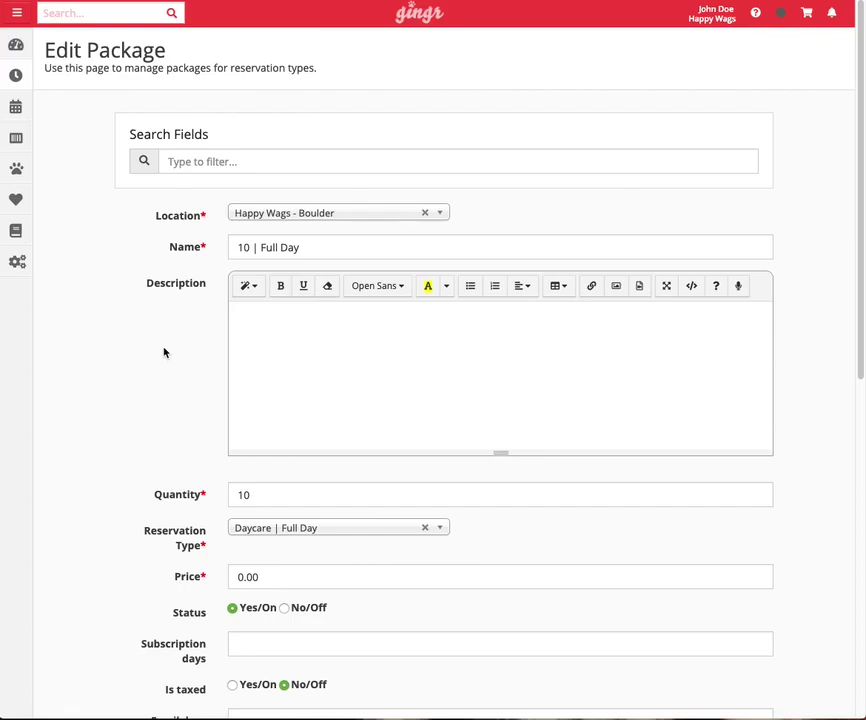
{"action": "scroll", "coordinate": [165, 352], "scroll_direction": "down", "scroll_amount": 2}
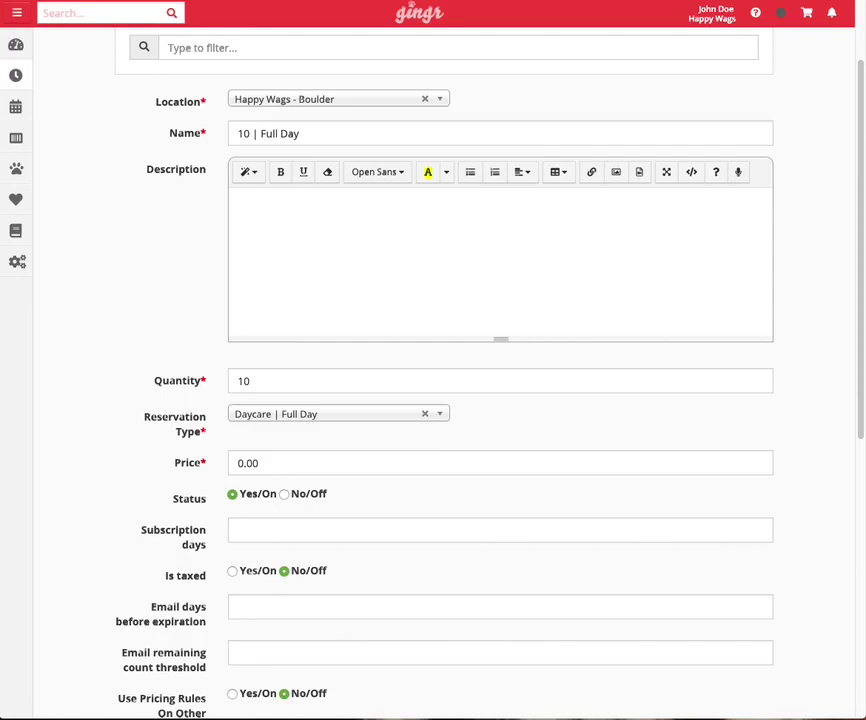
Keep Daycare | Full Day as the reservation type and change the price from 0.00 to 300.00
{"action": "left_click", "coordinate": [346, 418]}
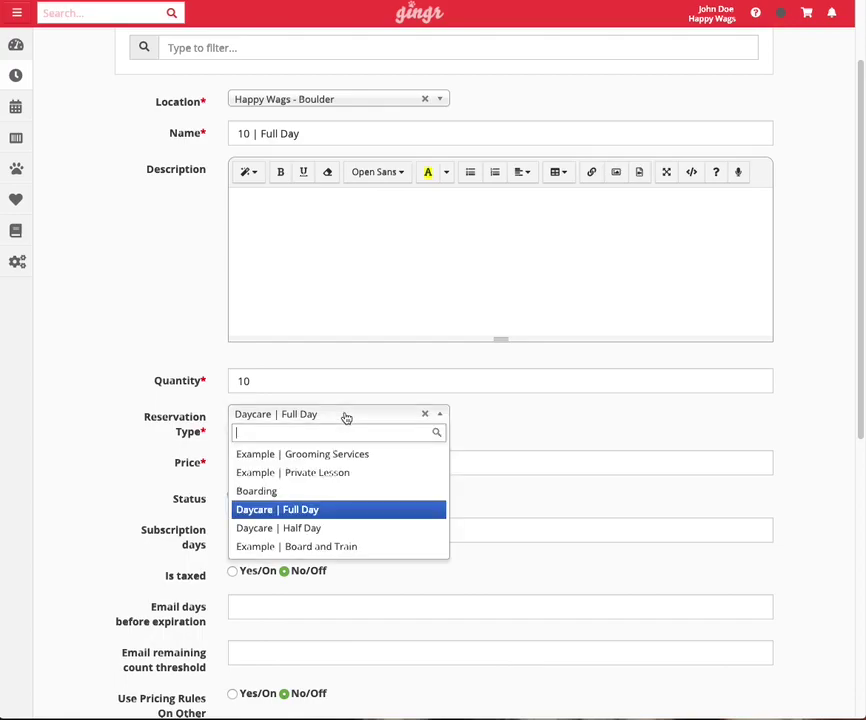
{"action": "left_click", "coordinate": [321, 511]}
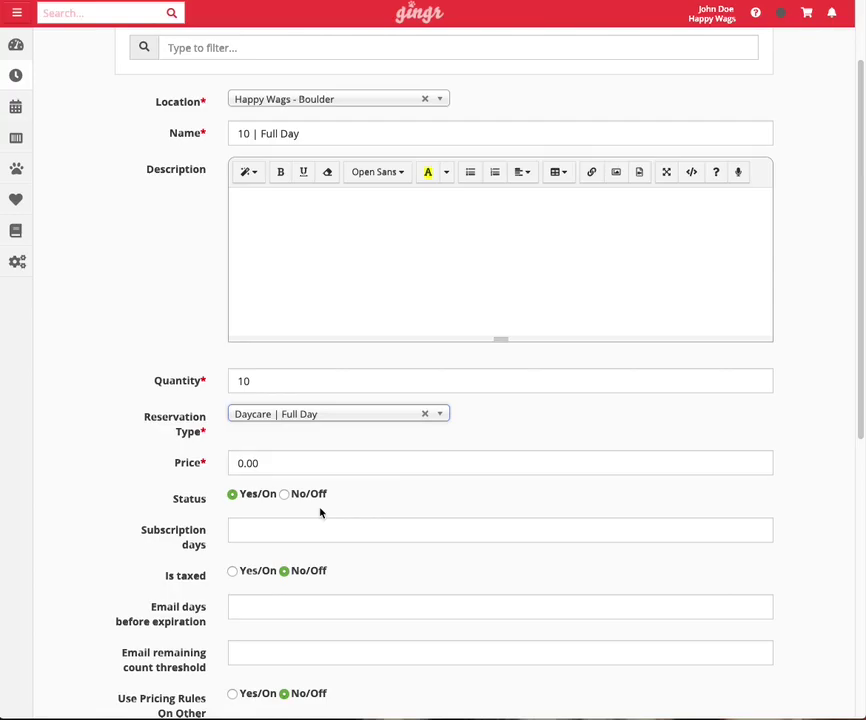
{"action": "scroll", "coordinate": [187, 462], "scroll_direction": "down", "scroll_amount": 3}
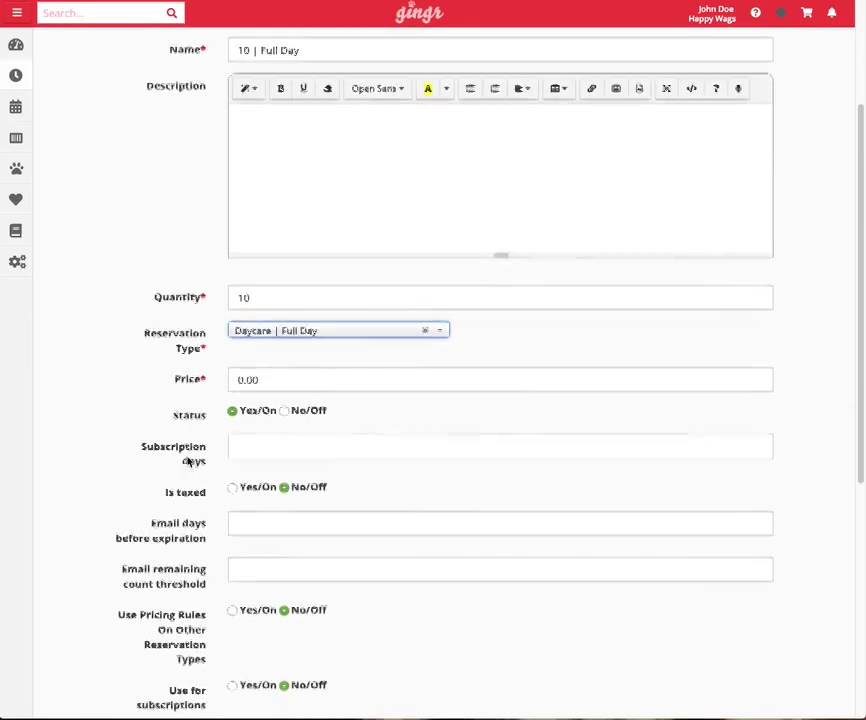
{"action": "scroll", "coordinate": [187, 462], "scroll_direction": "down", "scroll_amount": 1}
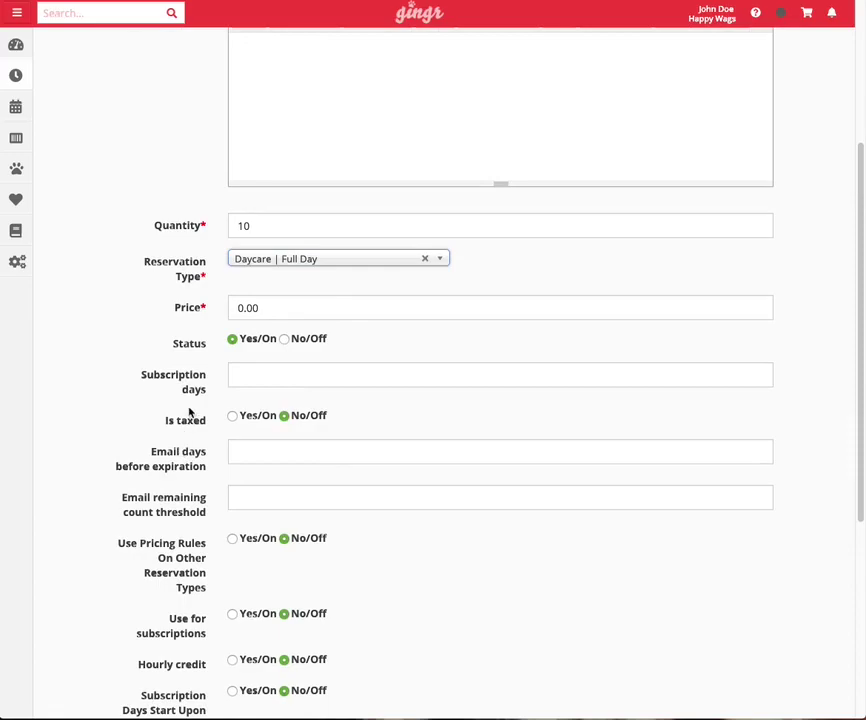
{"action": "left_click", "coordinate": [237, 308]}
{"action": "type", "text": "30"}
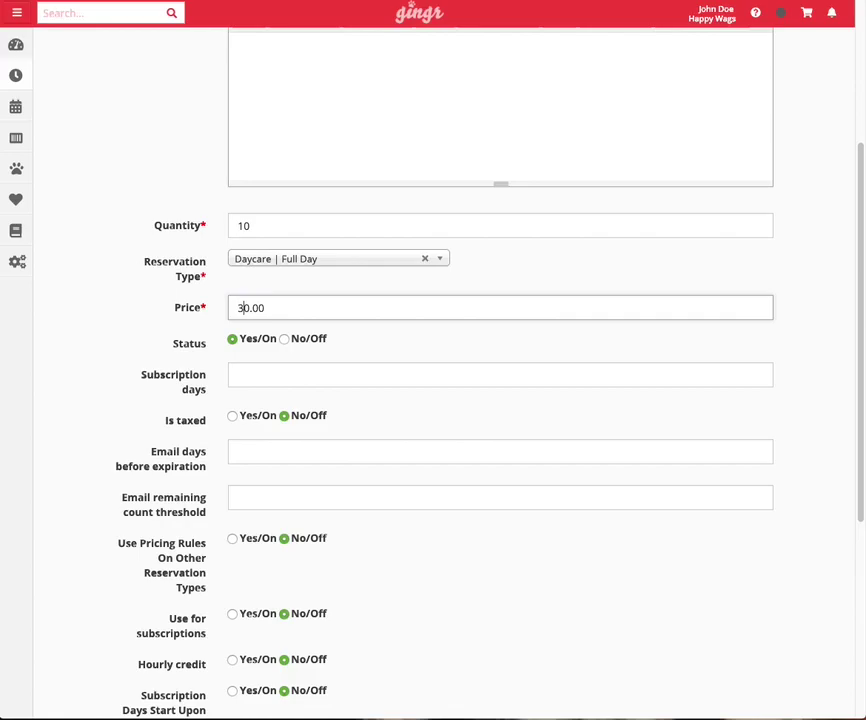
{"action": "left_click", "coordinate": [186, 321]}
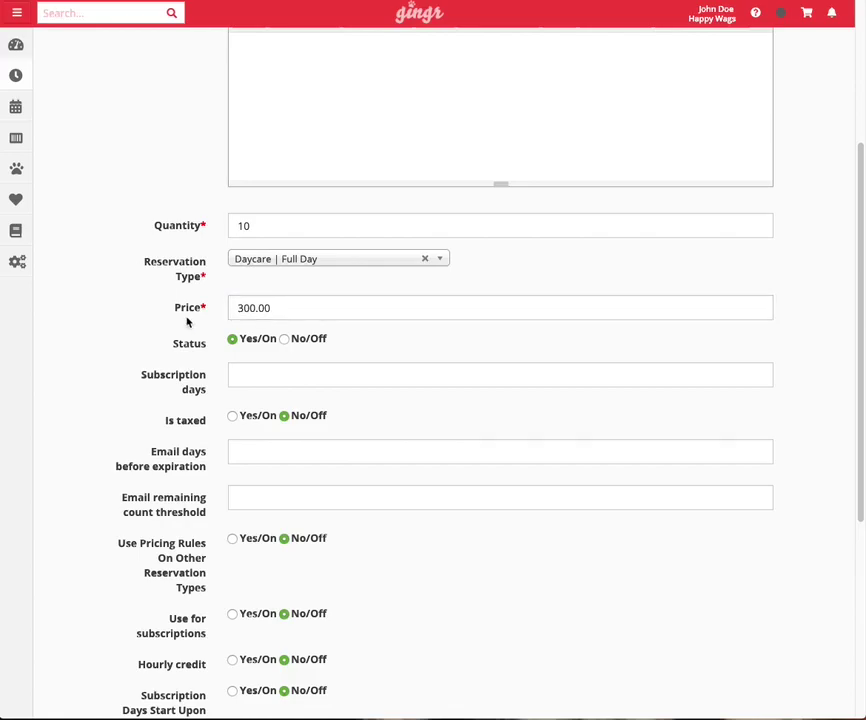
{"action": "scroll", "coordinate": [174, 345], "scroll_direction": "down", "scroll_amount": 1}
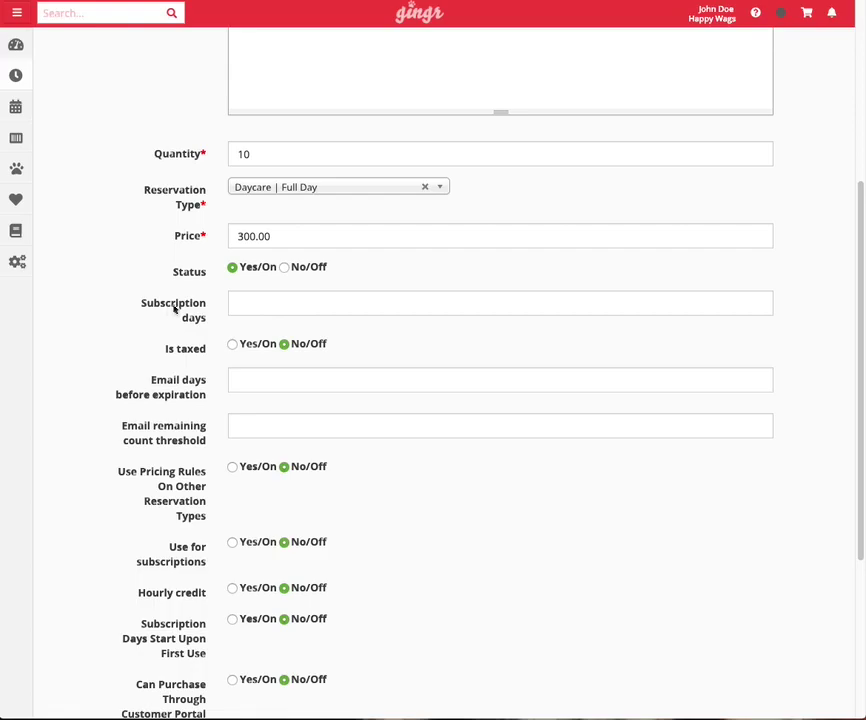
Enter 365 subscription days, leaving Is taxed off
{"action": "left_click", "coordinate": [236, 301]}
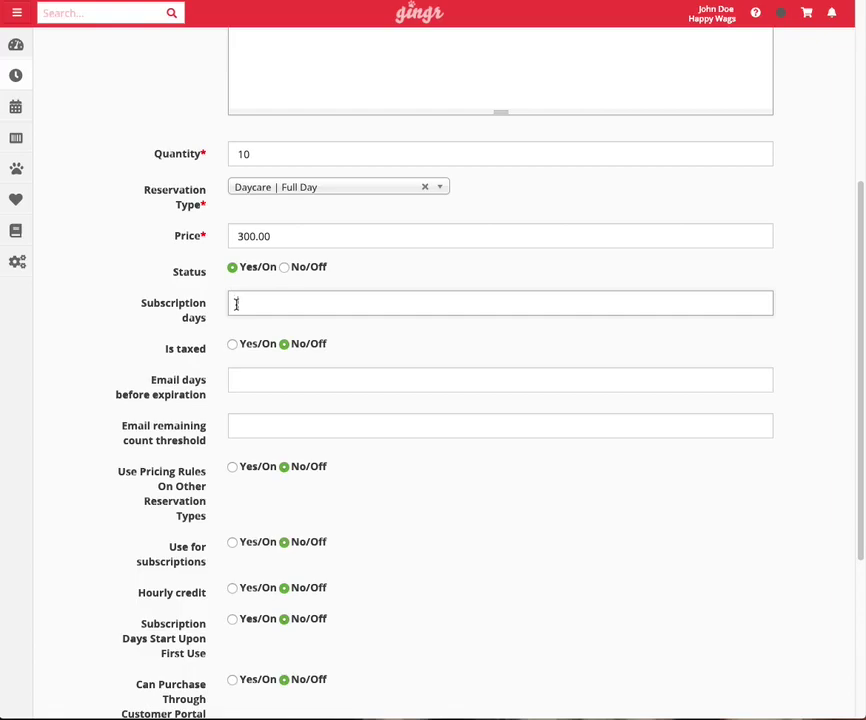
{"action": "type", "text": "365"}
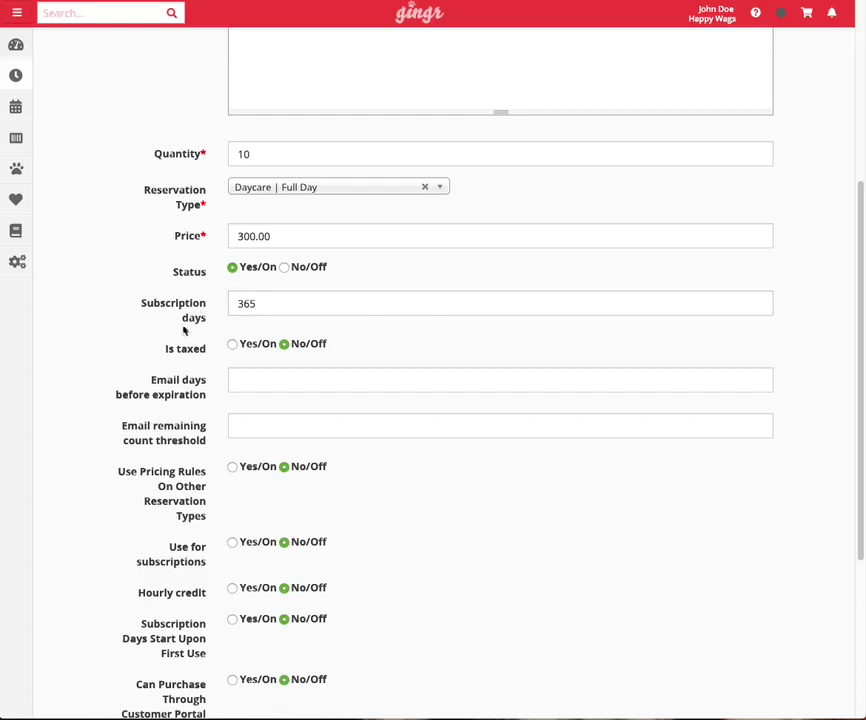
{"action": "scroll", "coordinate": [182, 337], "scroll_direction": "down", "scroll_amount": 1}
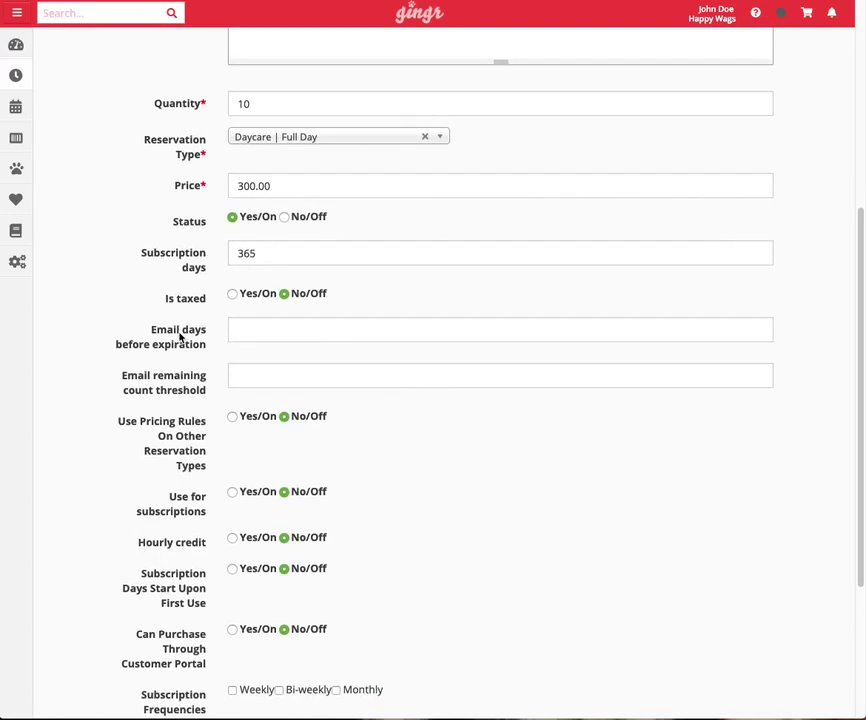
{"action": "left_click_drag", "start_coordinate": [168, 299], "coordinate": [205, 307]}
{"action": "left_click", "coordinate": [168, 300]}
{"action": "scroll", "coordinate": [172, 487], "scroll_direction": "down", "scroll_amount": 1}
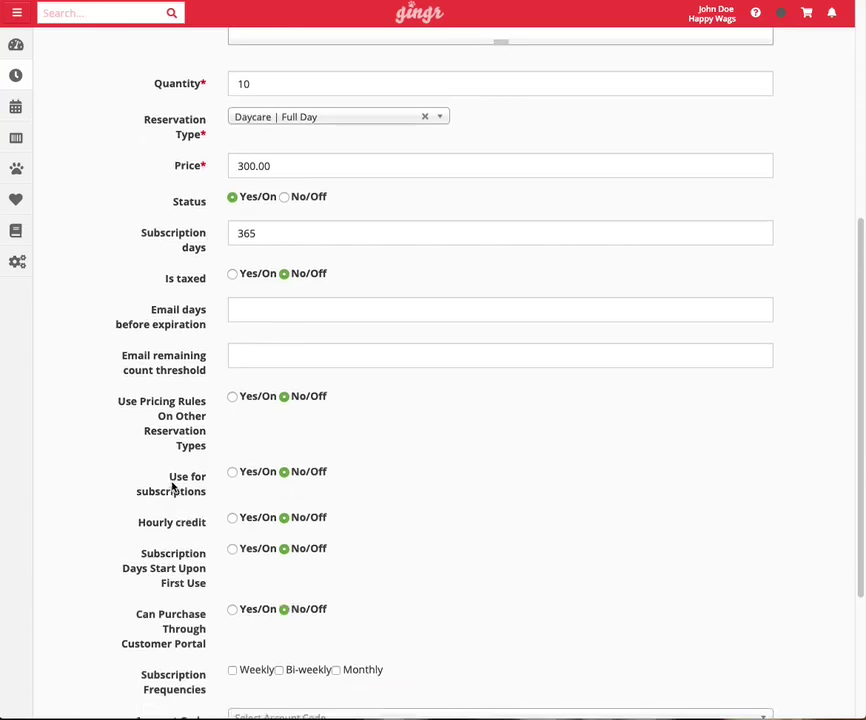
{"action": "scroll", "coordinate": [172, 487], "scroll_direction": "down", "scroll_amount": 3}
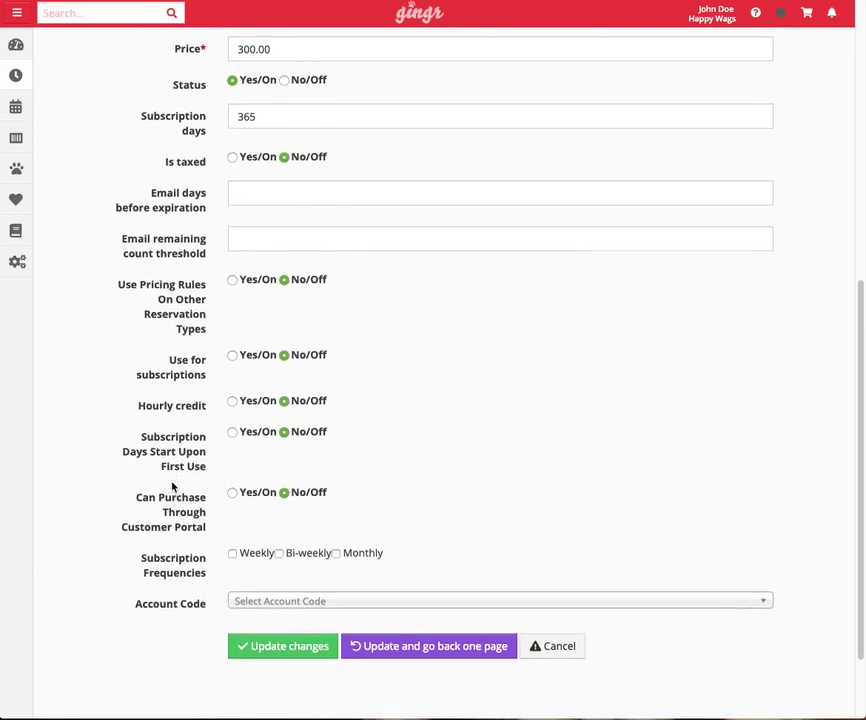
{"action": "scroll", "coordinate": [172, 487], "scroll_direction": "down", "scroll_amount": 1}
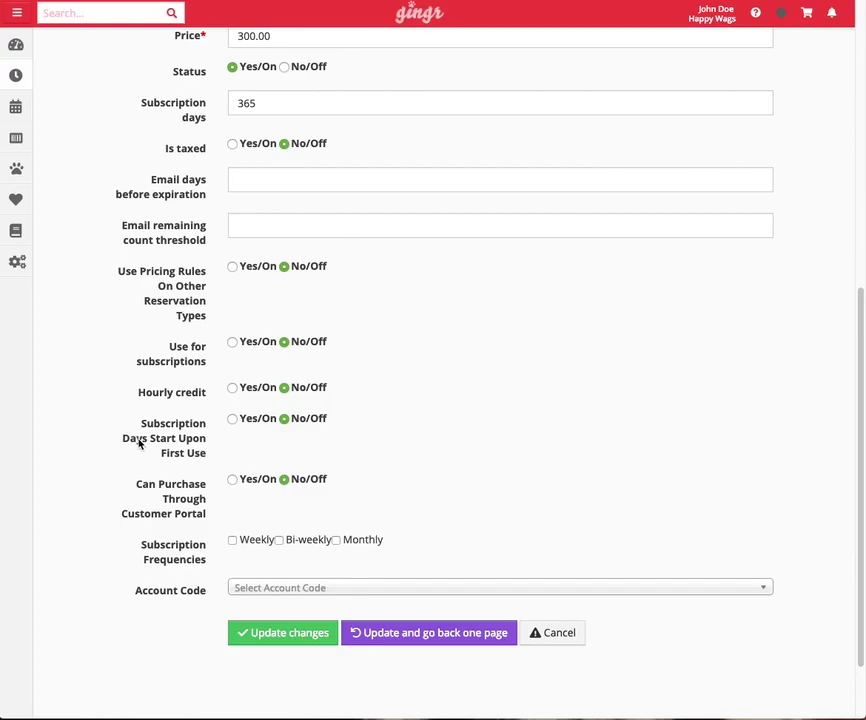
Save the package and refresh the list to show 300.00 with 365 subscription days
{"action": "left_click", "coordinate": [378, 644]}
{"action": "left_click", "coordinate": [153, 313]}
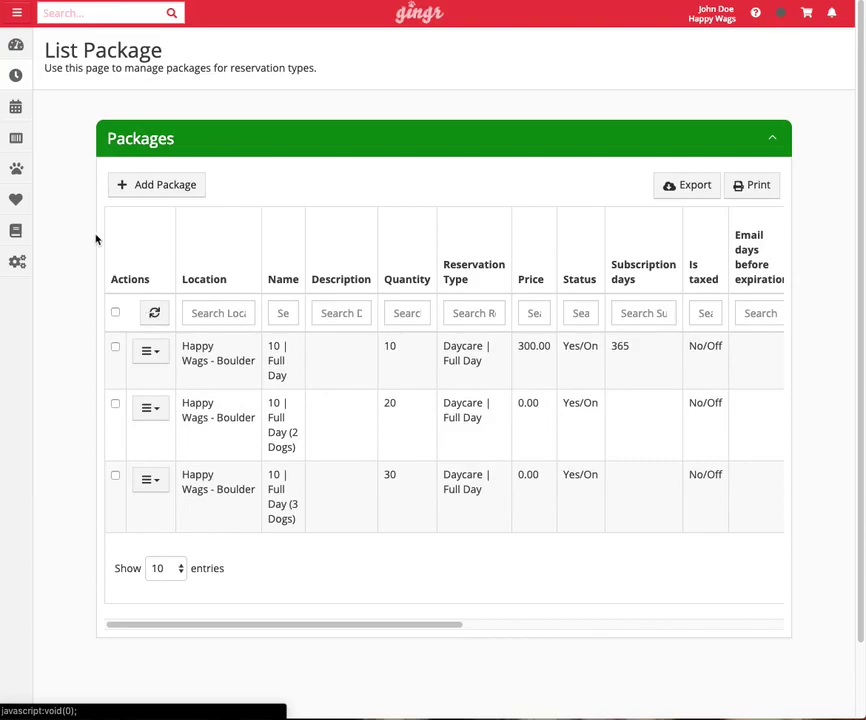
{"action": "mouse_move", "coordinate": [16, 139]}
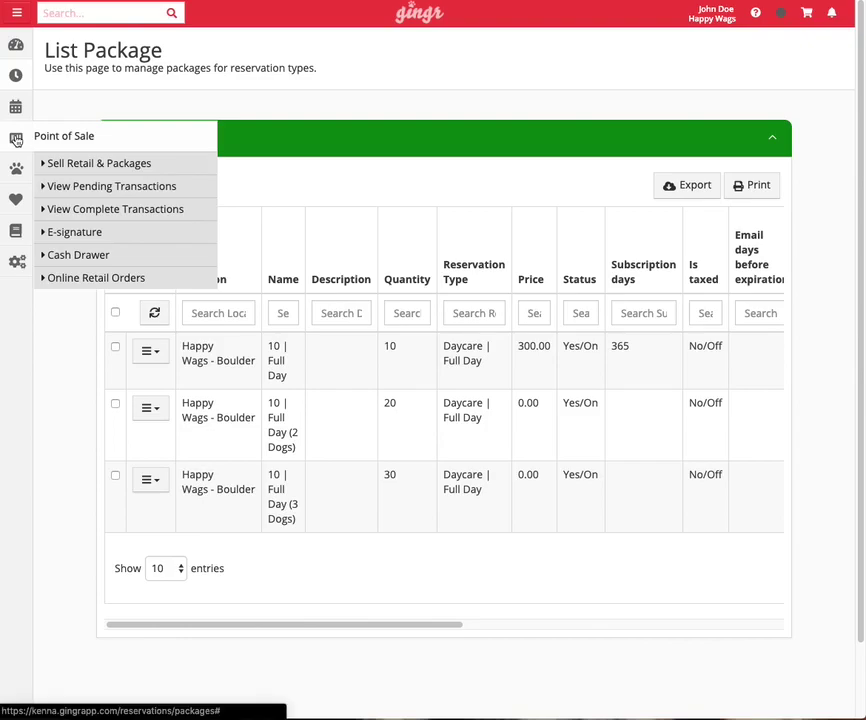
In Sell Retail & Packages, add the $300.00 '10 | Full Day' package to the cart
{"action": "left_click", "coordinate": [155, 172]}
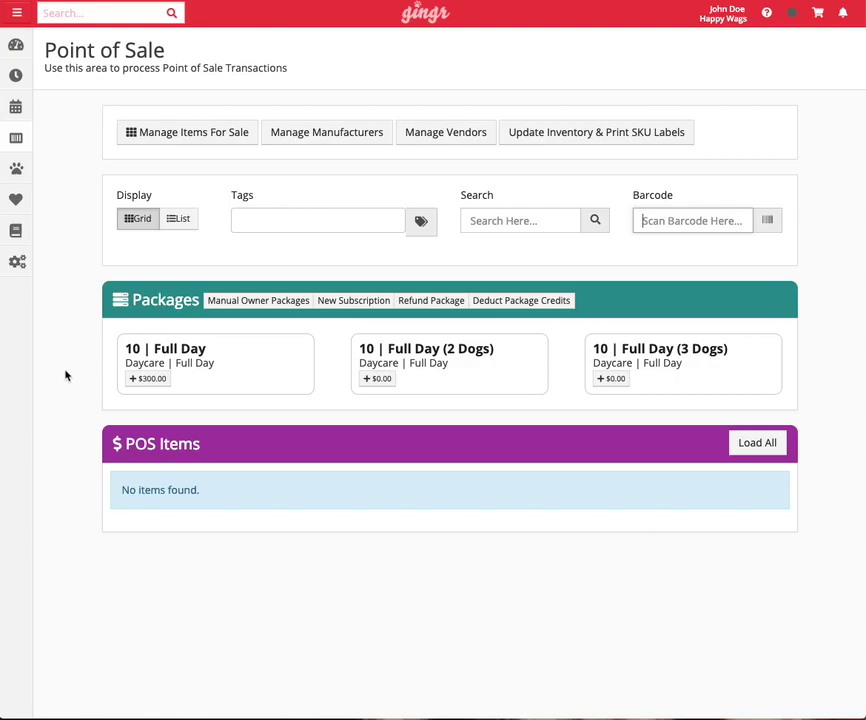
{"action": "left_click", "coordinate": [146, 382]}
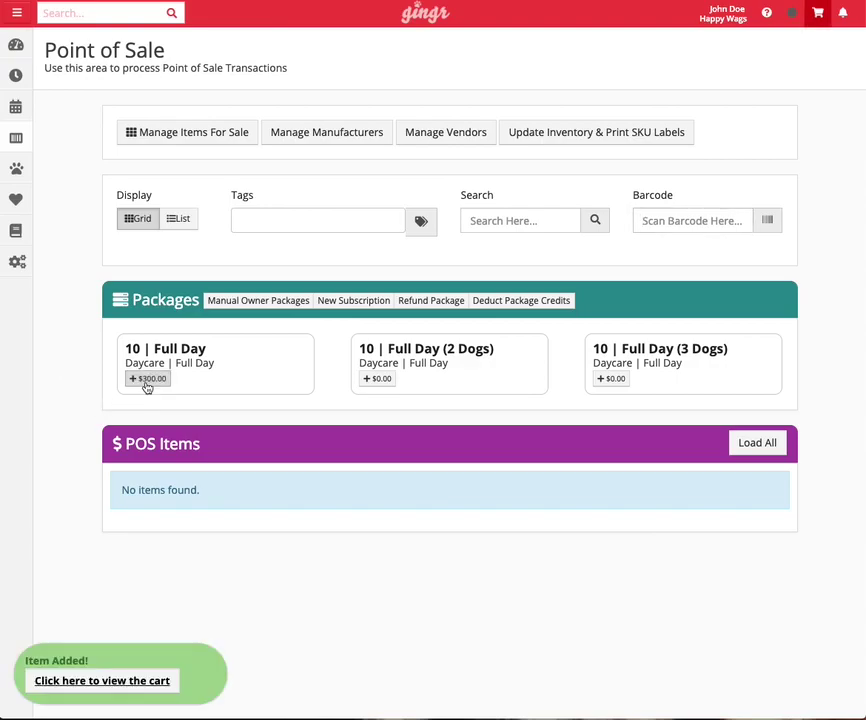